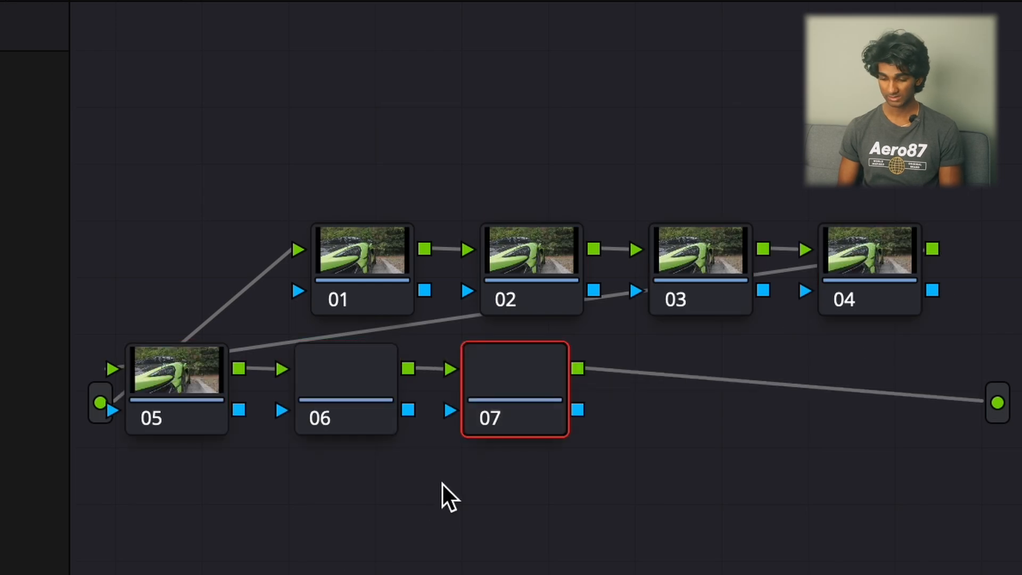
Delete node 07 and pull the black and white points of node 01's custom curve in to the histogram edges.
key(Delete)
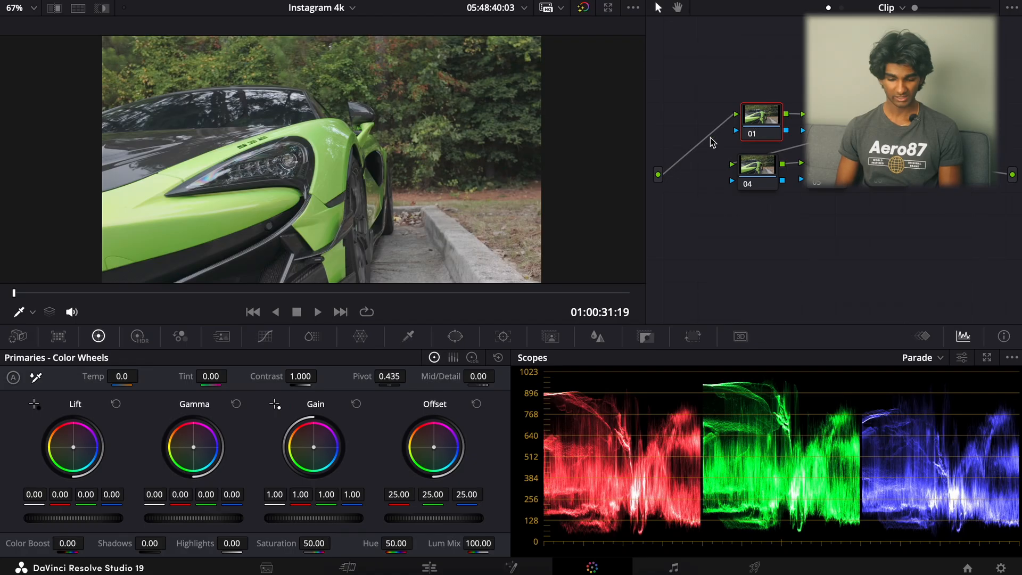
click(265, 336)
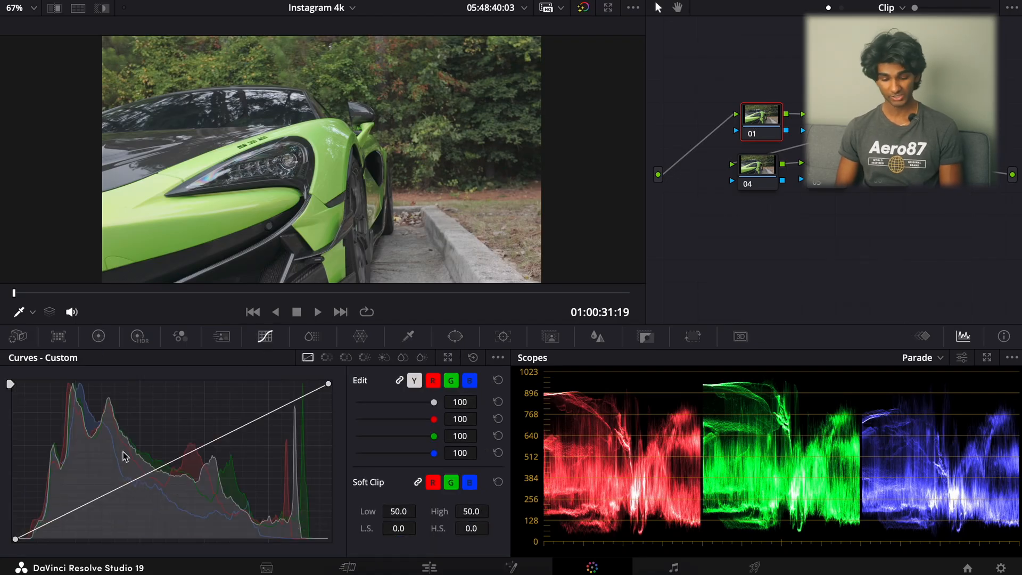
drag(15, 539, 27, 540)
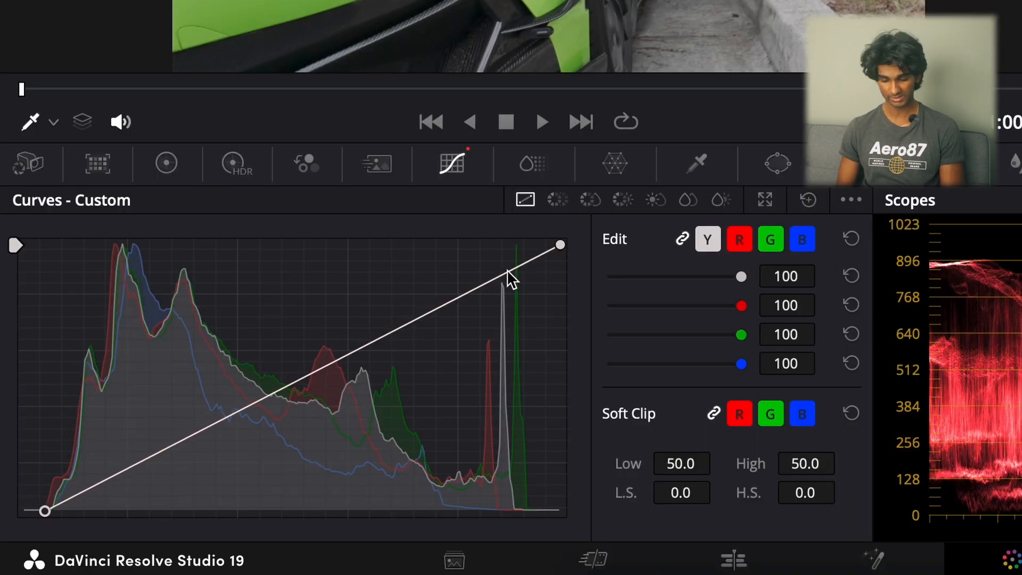
drag(561, 245, 526, 245)
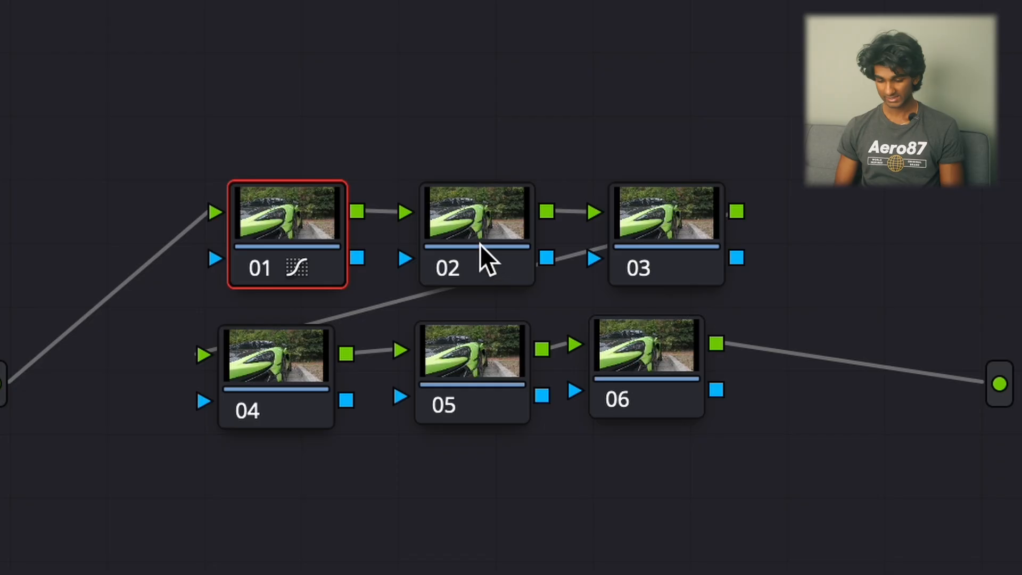
Shape a custom contrast curve on node 02 by raising the upper midtones and highlights above the lower curve points.
click(480, 244)
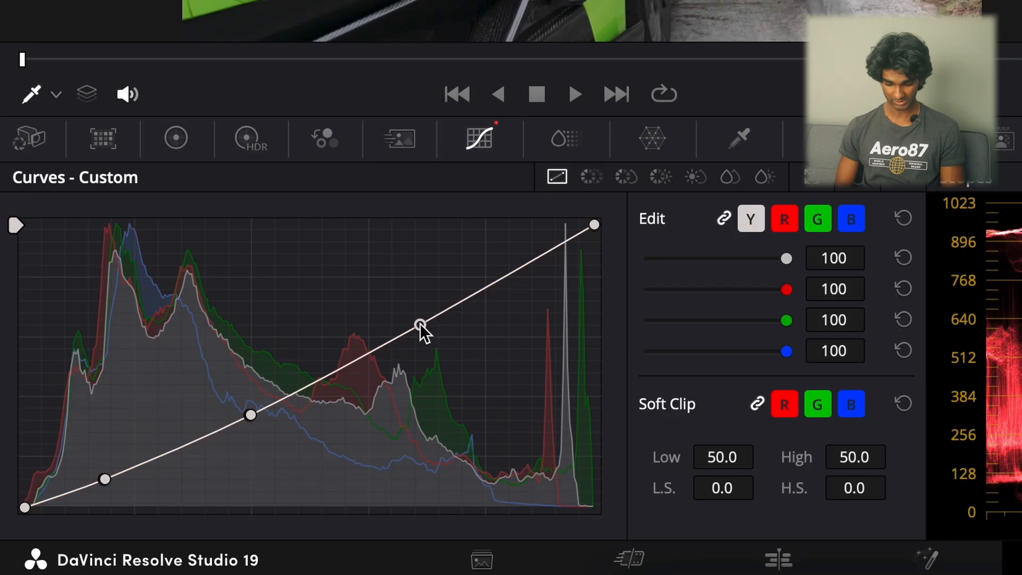
drag(420, 325, 410, 310)
drag(511, 273, 503, 242)
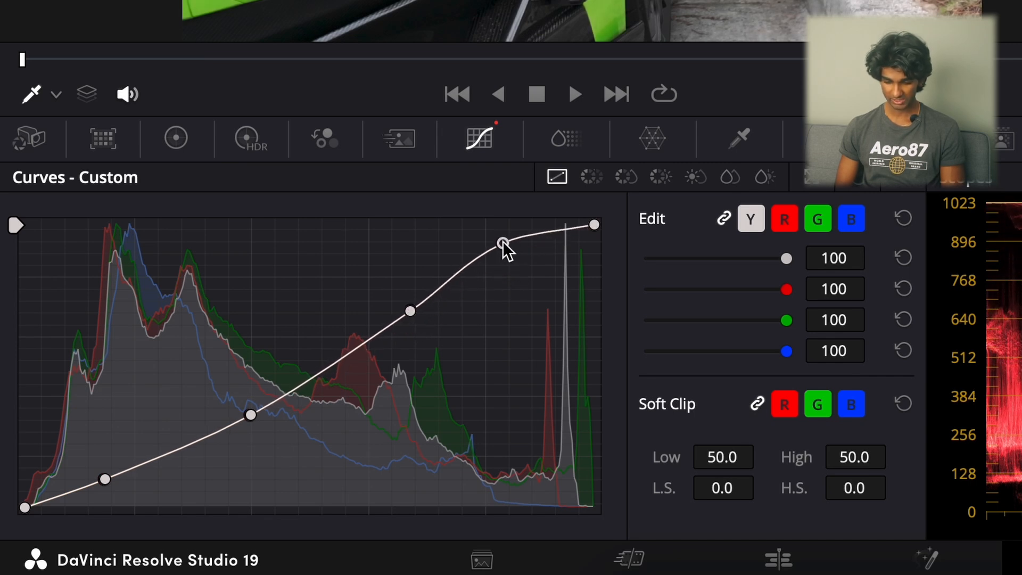
Set node 02's contrast to 1.034 and its saturation to 54.
click(181, 139)
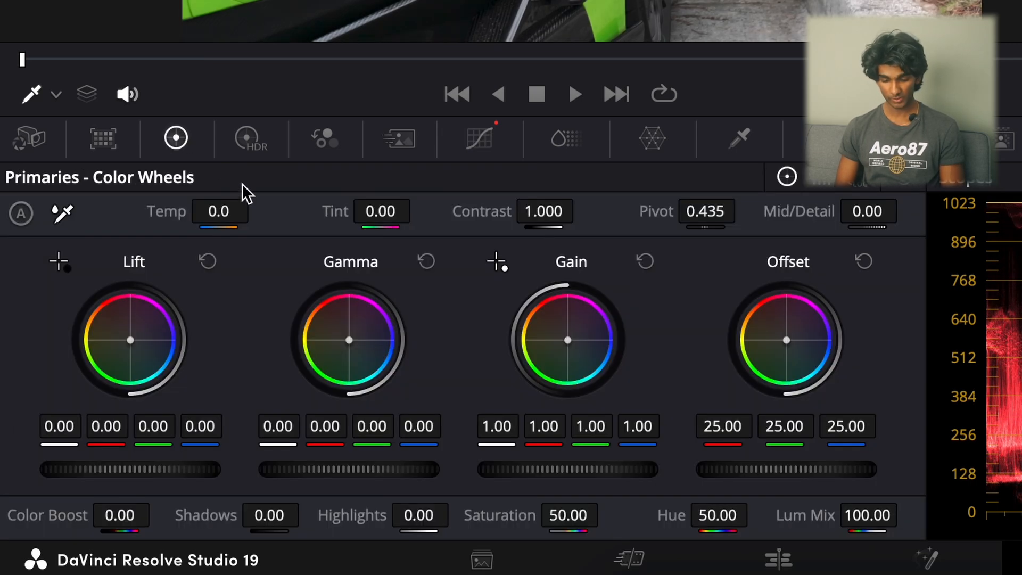
drag(544, 211, 582, 209)
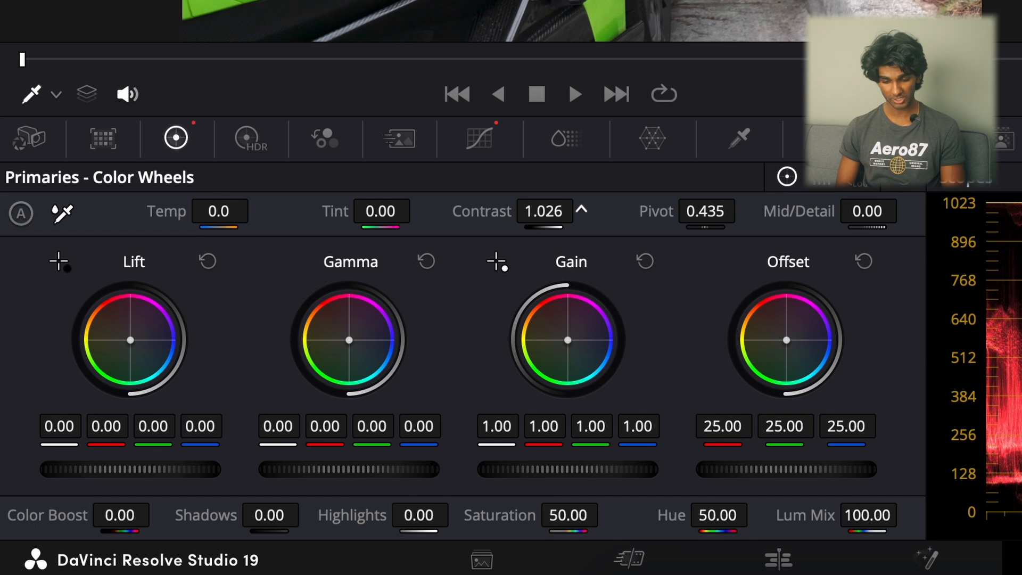
drag(485, 518, 618, 516)
On node 03, warm the gain to R 1.11, G 0.98, B 0.85 and the gamma slightly, and cool the lift to R -0.03, G 0.01, B 0.02.
click(694, 246)
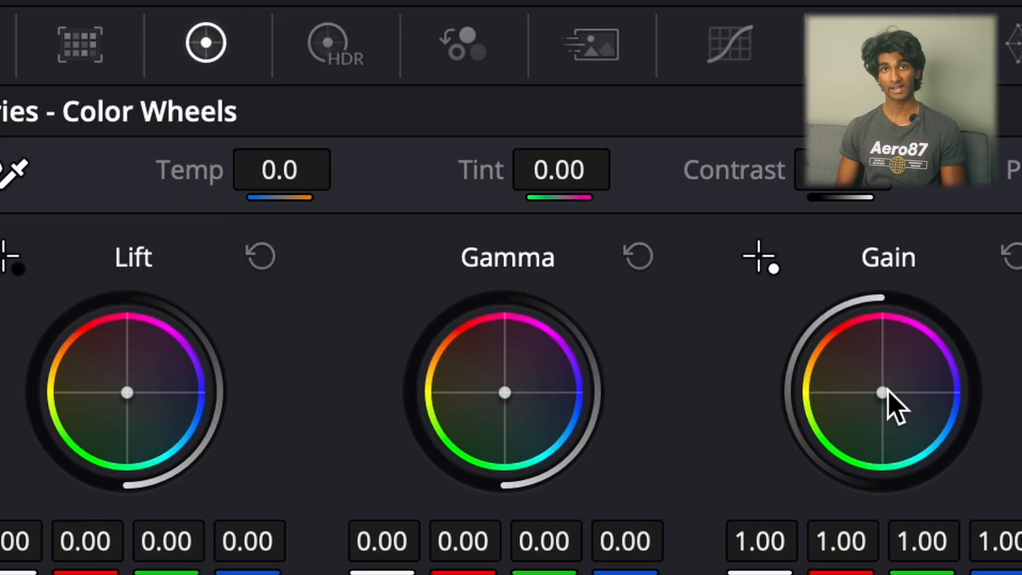
drag(888, 393, 878, 389)
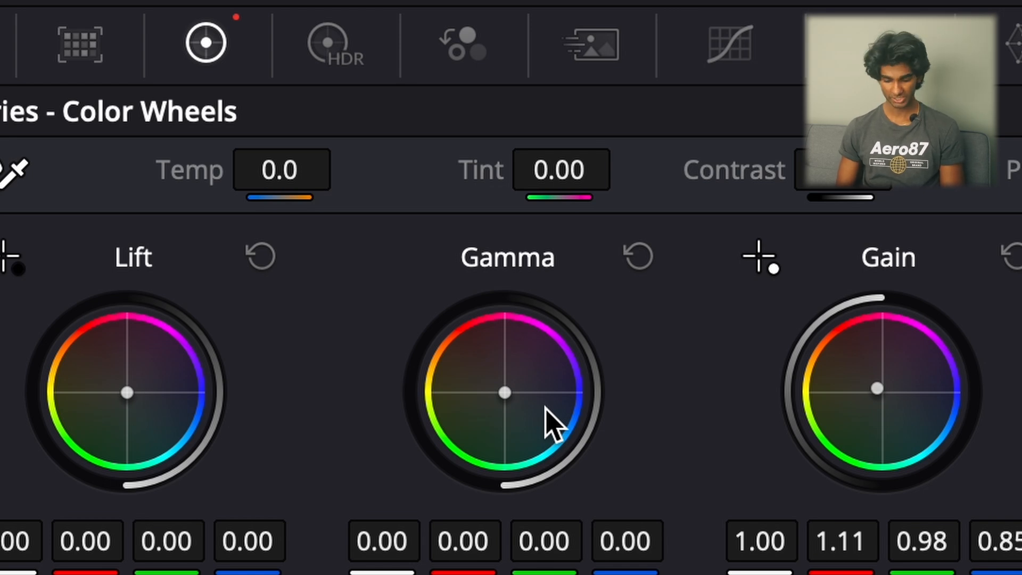
drag(545, 408, 537, 401)
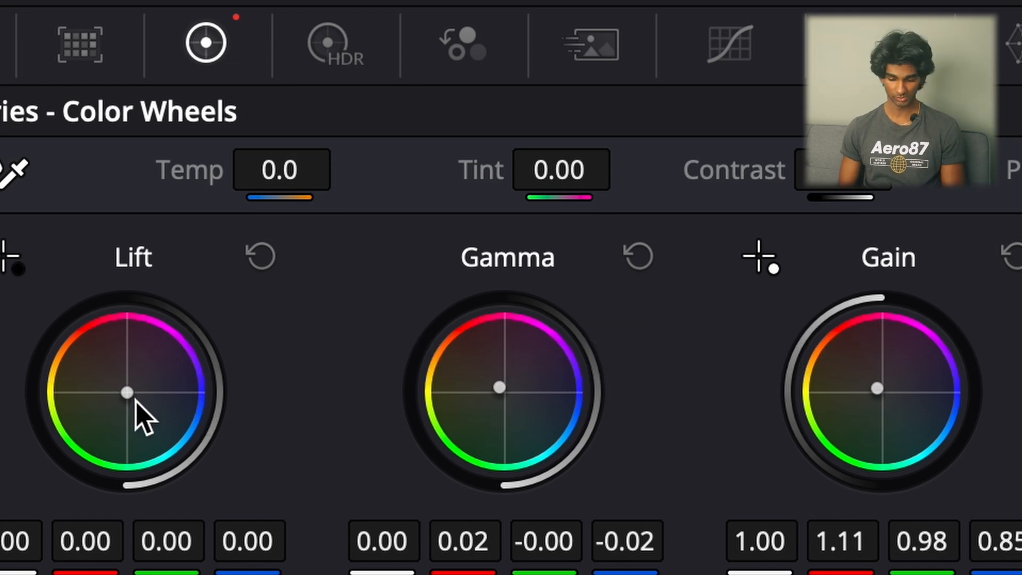
drag(127, 392, 129, 397)
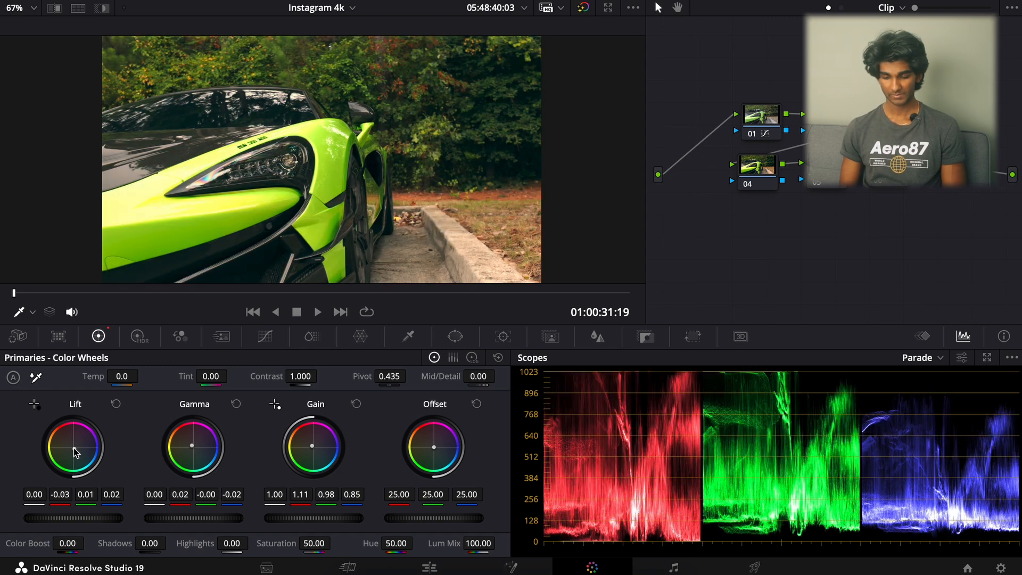
On node 04, lower the saturation of the darkest shadows to 0.49 with the Lum Vs Sat curve.
click(756, 169)
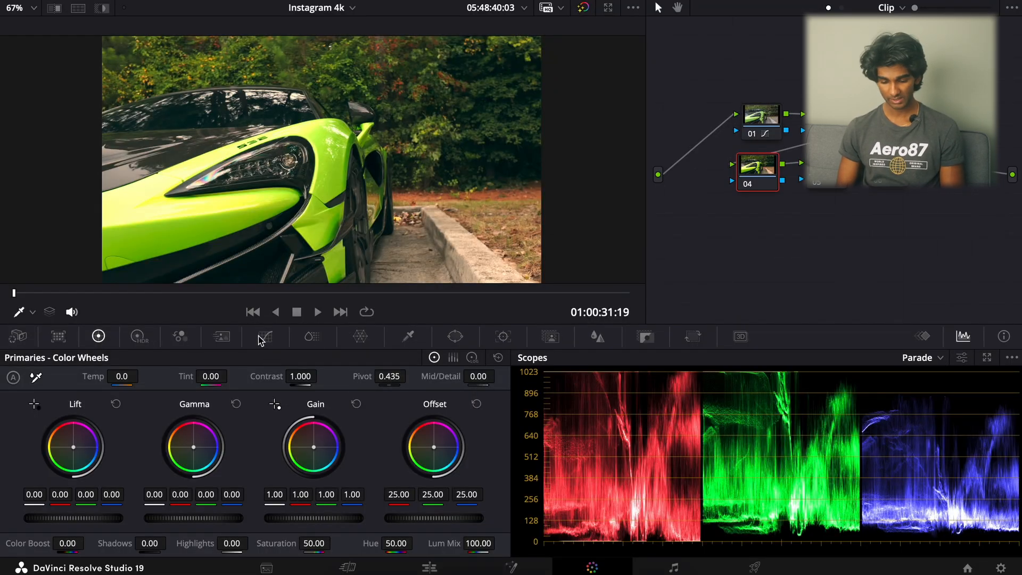
click(265, 336)
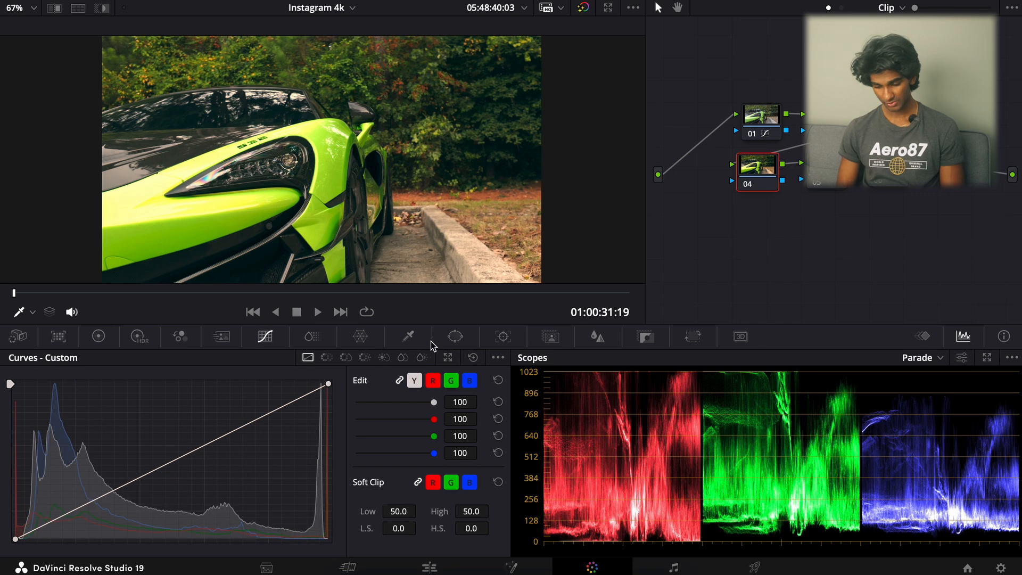
click(384, 358)
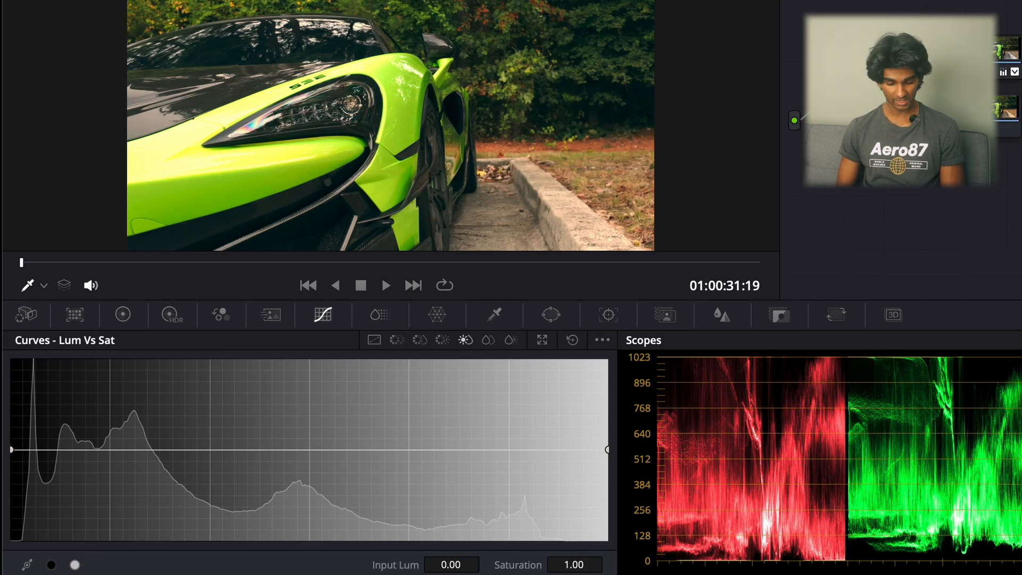
click(51, 565)
drag(12, 452, 25, 496)
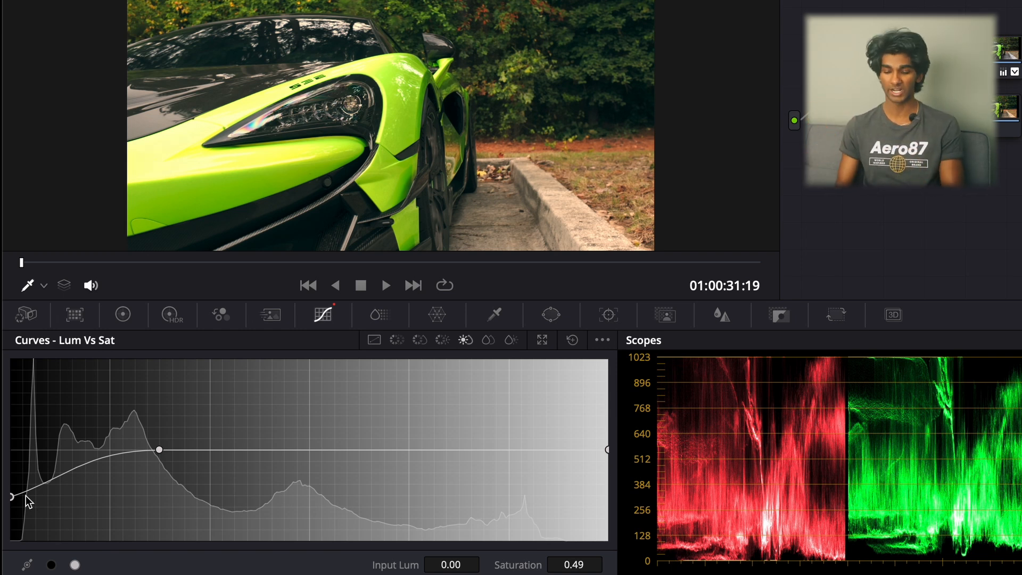
Anchor the Lum Vs Sat curve at input lum 0.75 and slightly reduce the saturation of the brightest highlights.
click(459, 450)
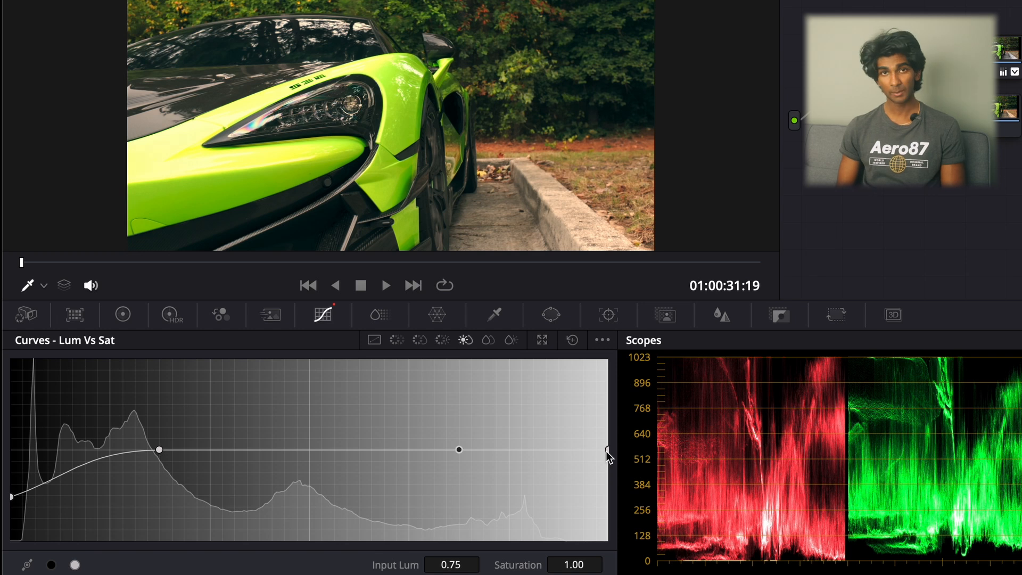
drag(608, 451, 607, 557)
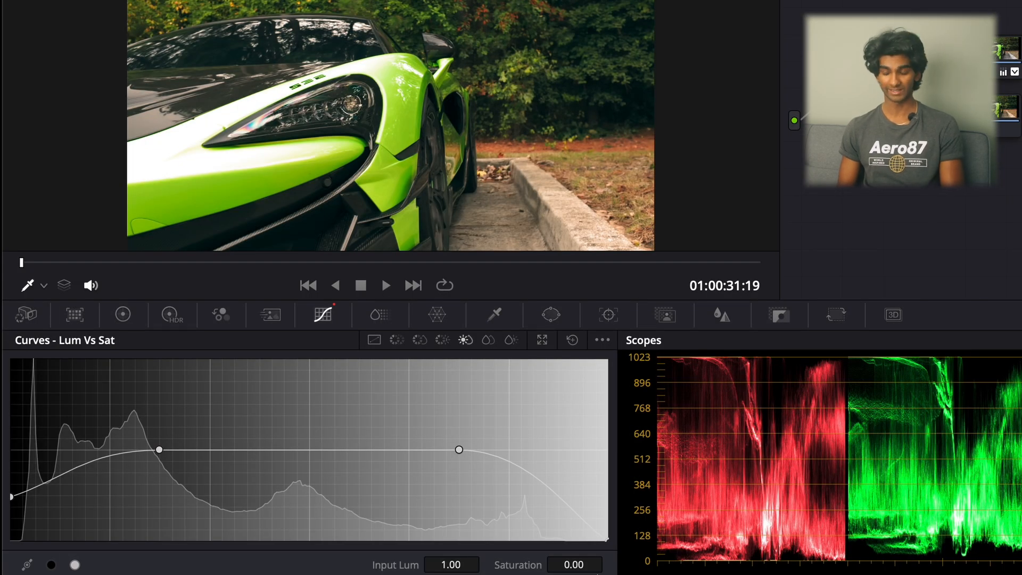
drag(607, 540, 609, 482)
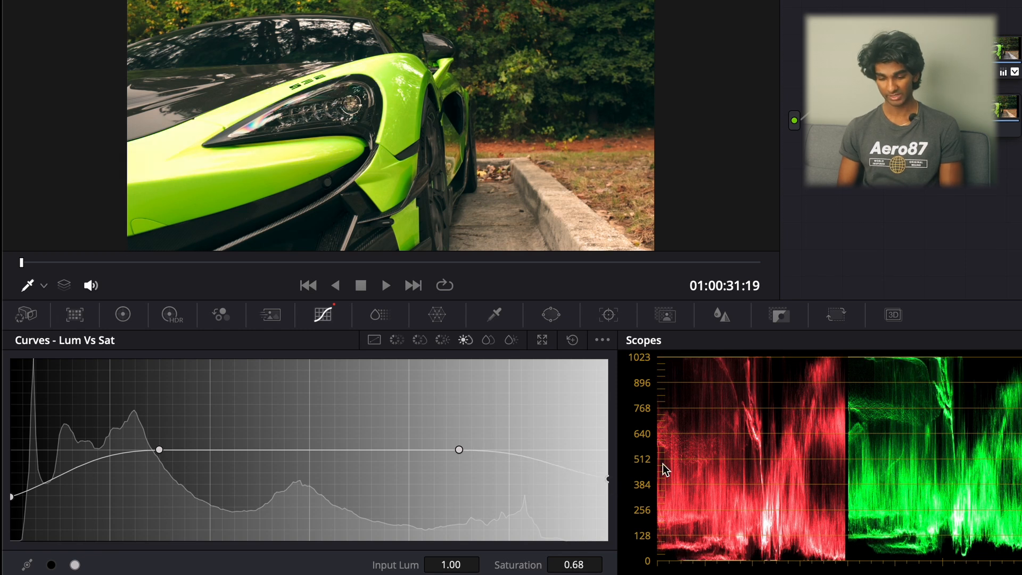
drag(608, 477, 610, 453)
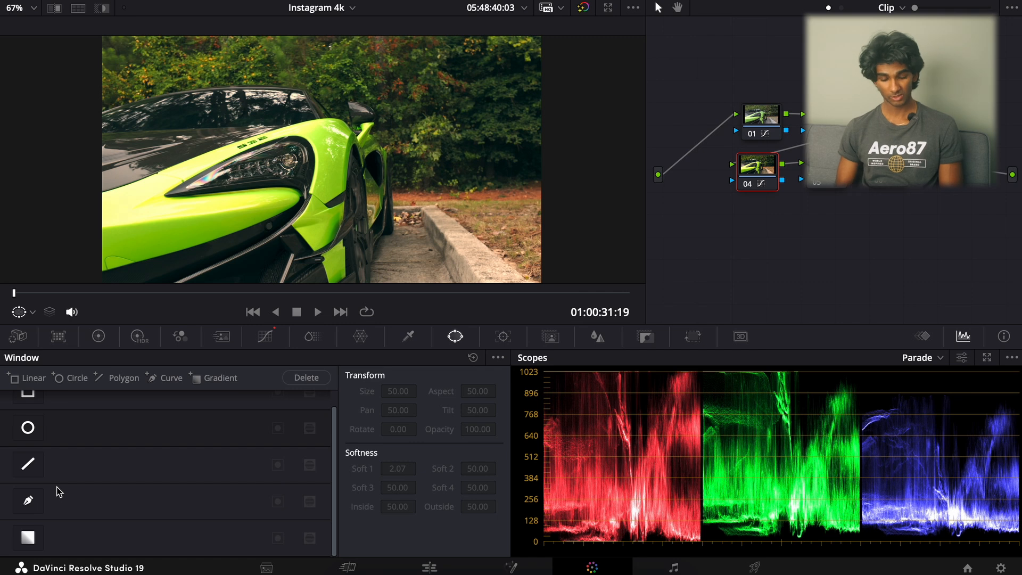
click(28, 538)
drag(319, 202, 326, 46)
drag(319, 159, 388, 284)
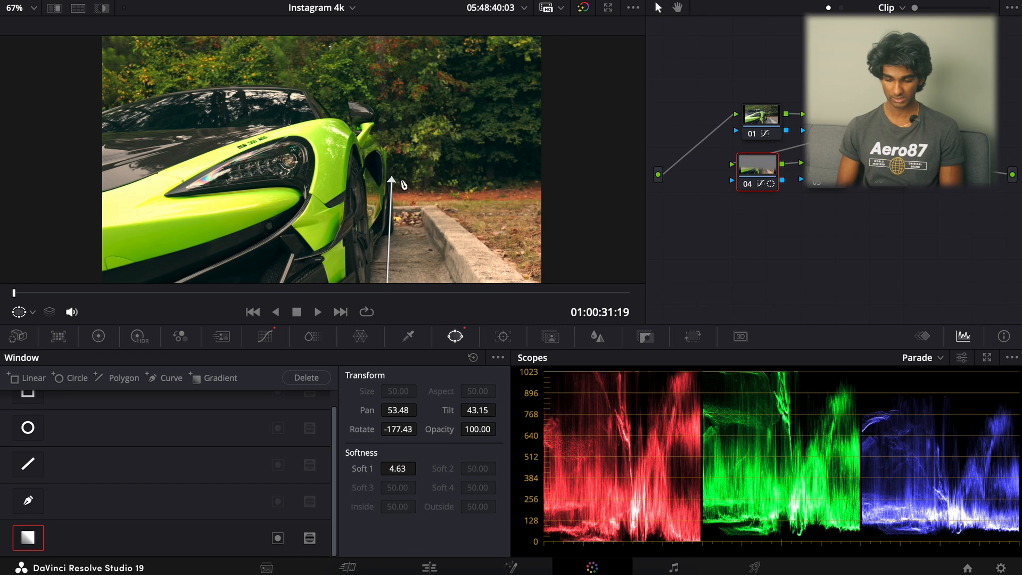
drag(404, 184, 383, 179)
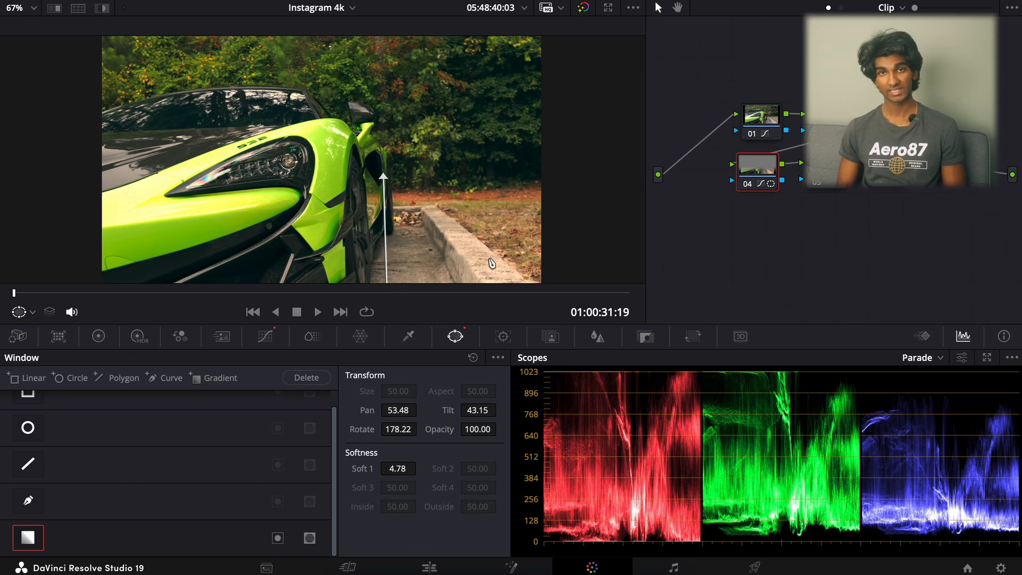
key(ctrl+z)
key(ctrl+z)
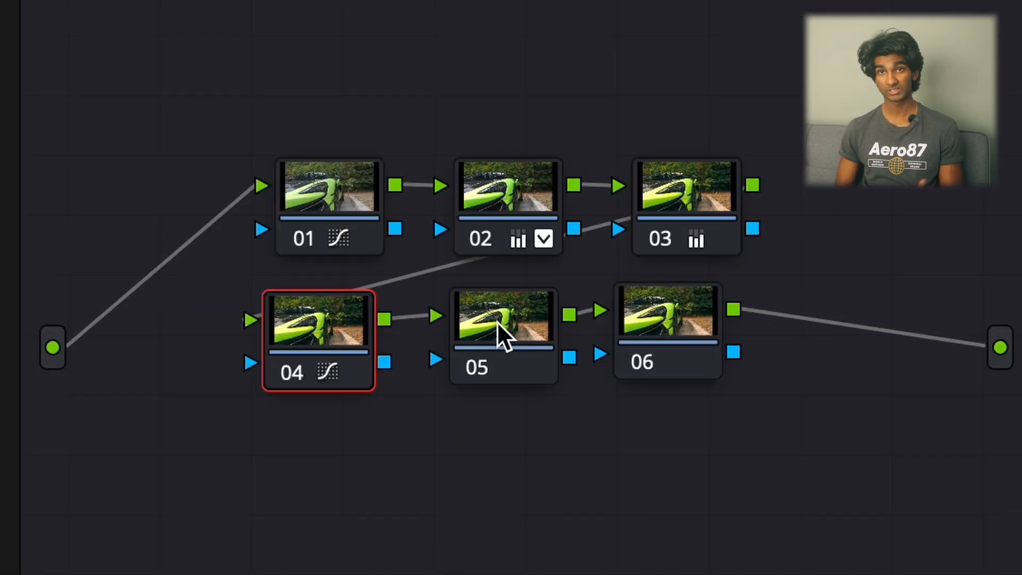
Position a gradient window on node 05 over the lower part of the frame and darken that area with the offset.
click(498, 327)
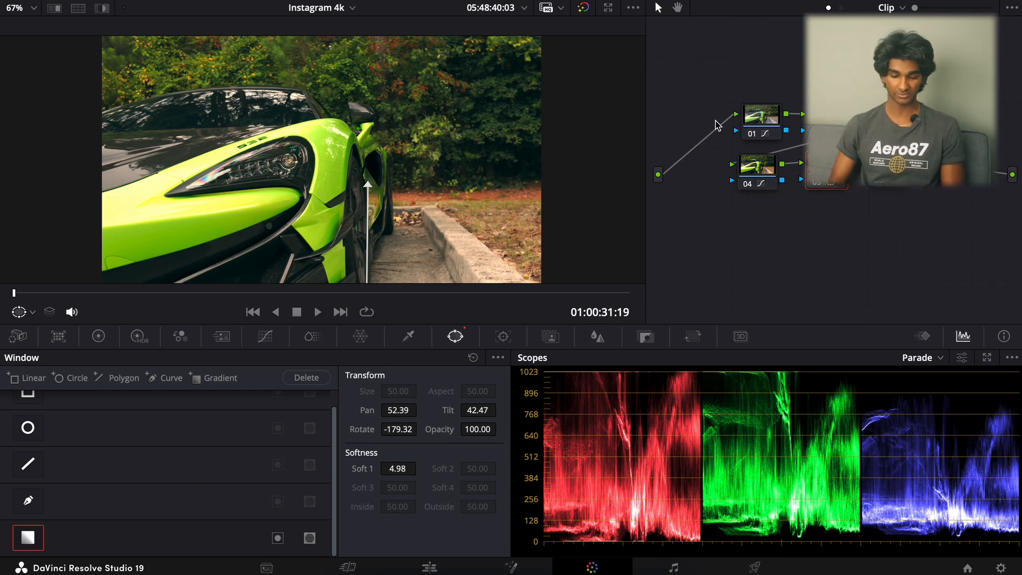
drag(368, 184, 365, 49)
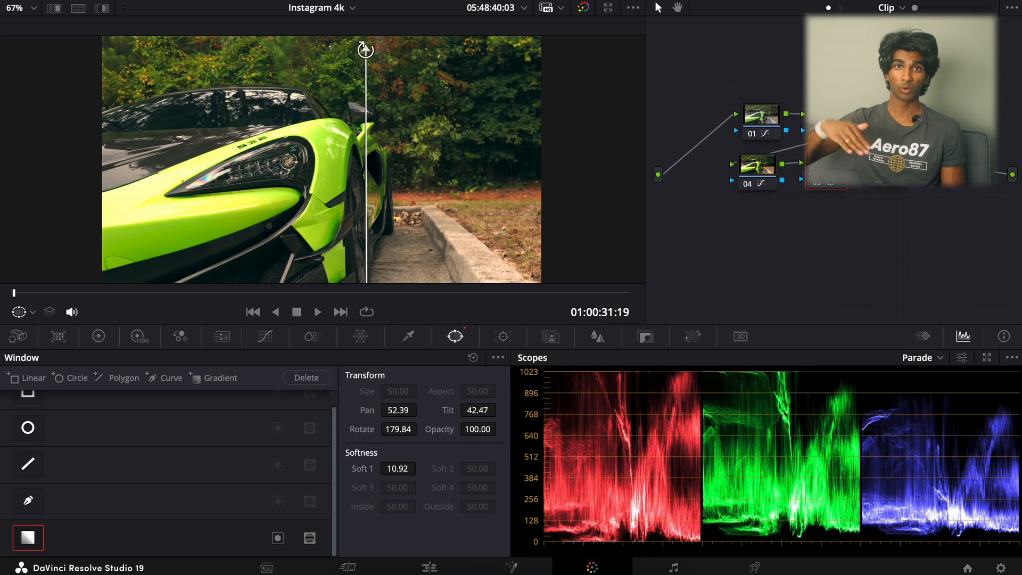
drag(365, 50, 365, 189)
click(99, 336)
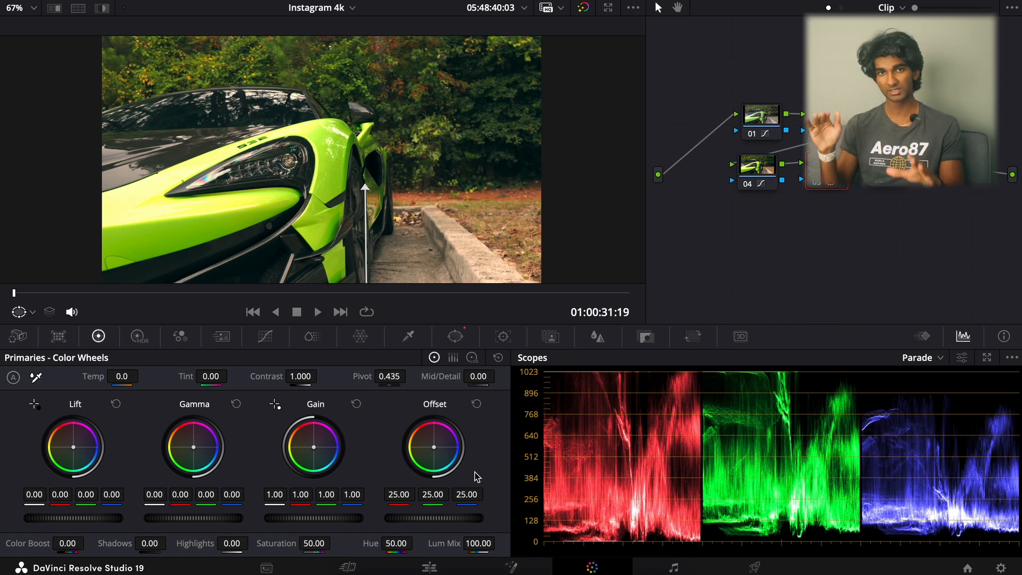
drag(474, 523, 385, 502)
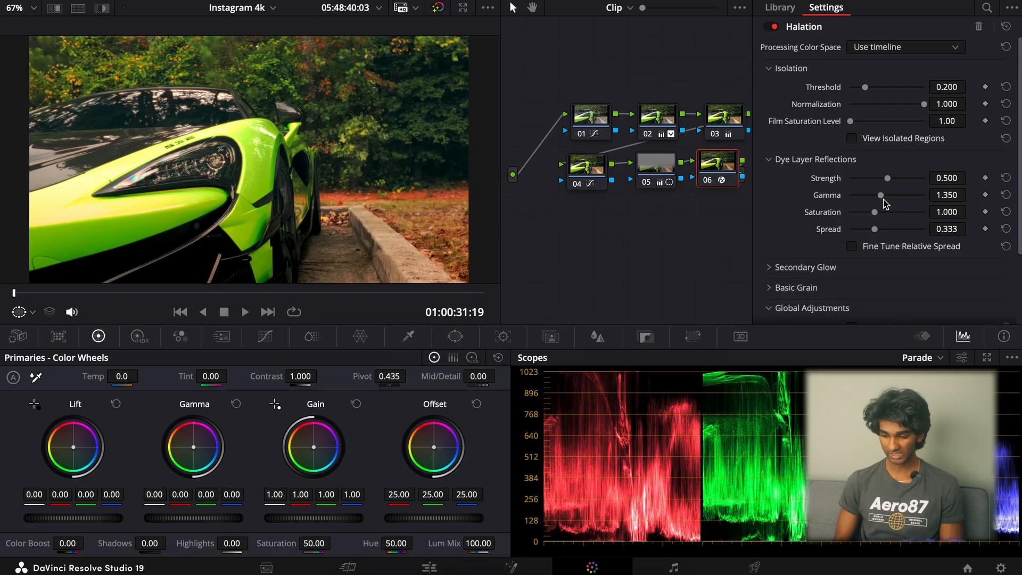
Set the Halation threshold on node 06 to 0.523 while viewing the isolated regions, and return to the normal view.
click(851, 139)
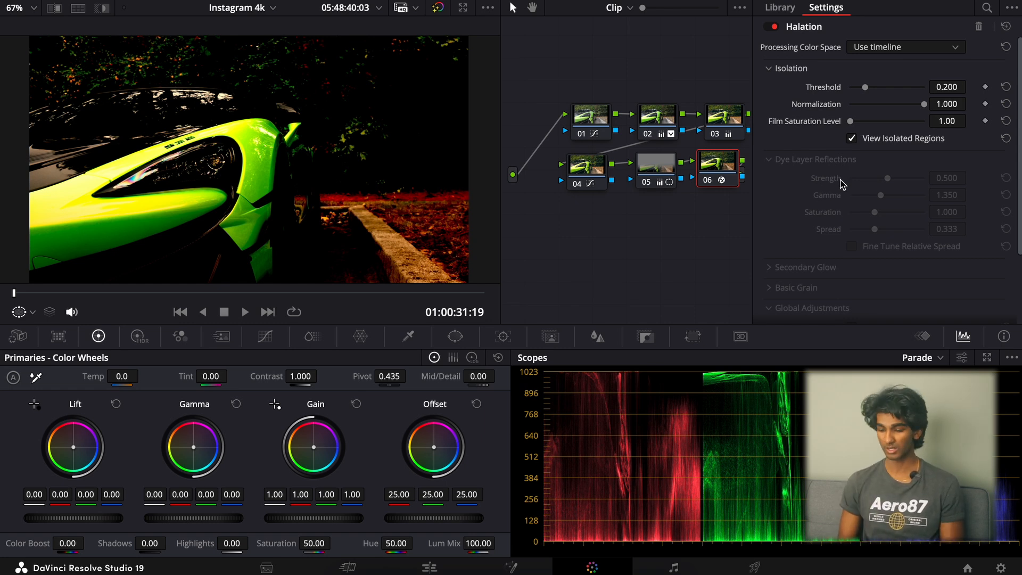
mouse_move(871, 90)
mouse_down()
mouse_move(860, 91)
mouse_move(889, 90)
mouse_up()
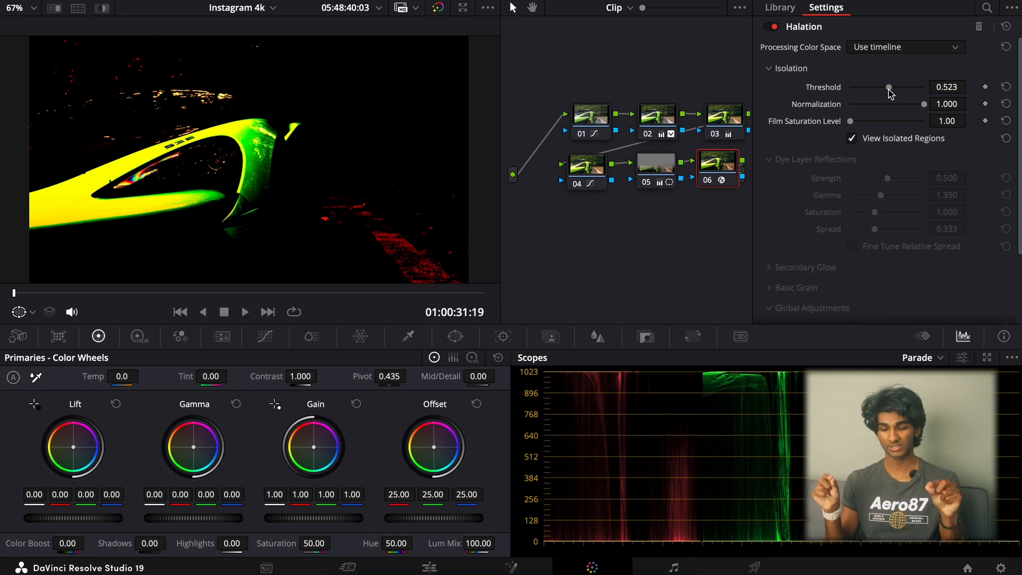
click(852, 139)
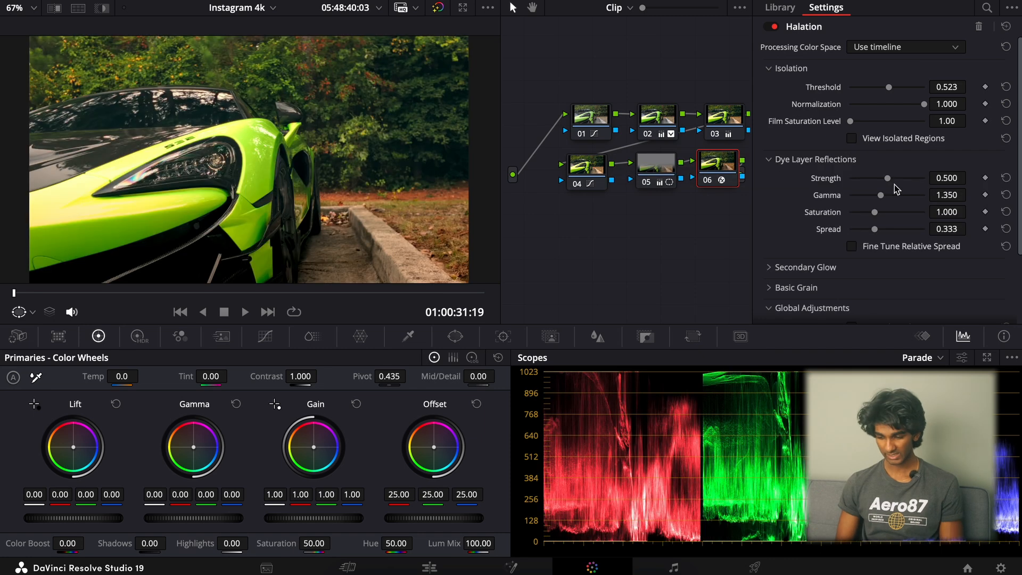
Raise the halation's dye layer reflection strength to 0.909 and increase its saturation.
mouse_move(915, 182)
mouse_down()
mouse_move(886, 198)
mouse_move(917, 198)
mouse_up()
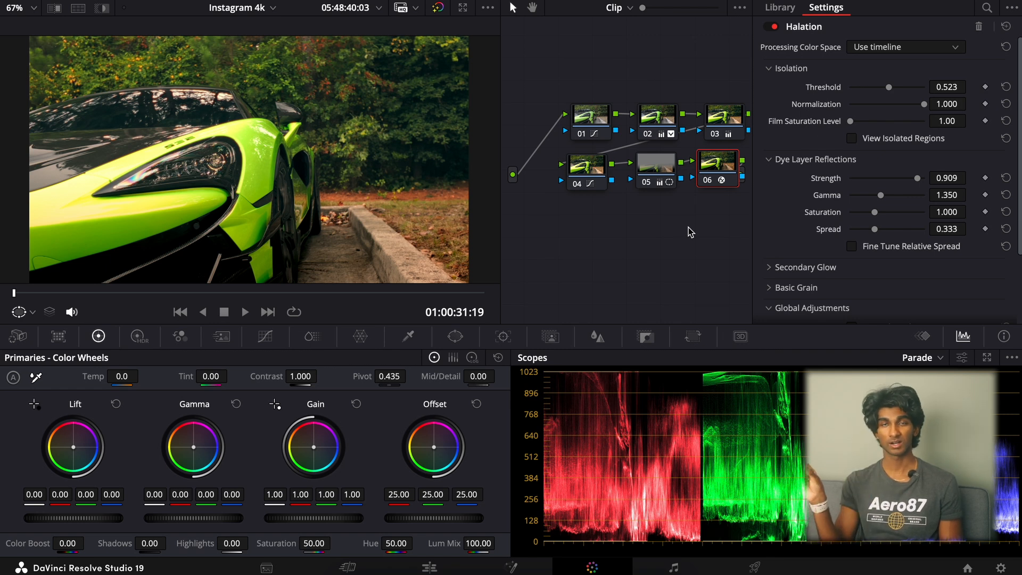
drag(874, 213, 910, 237)
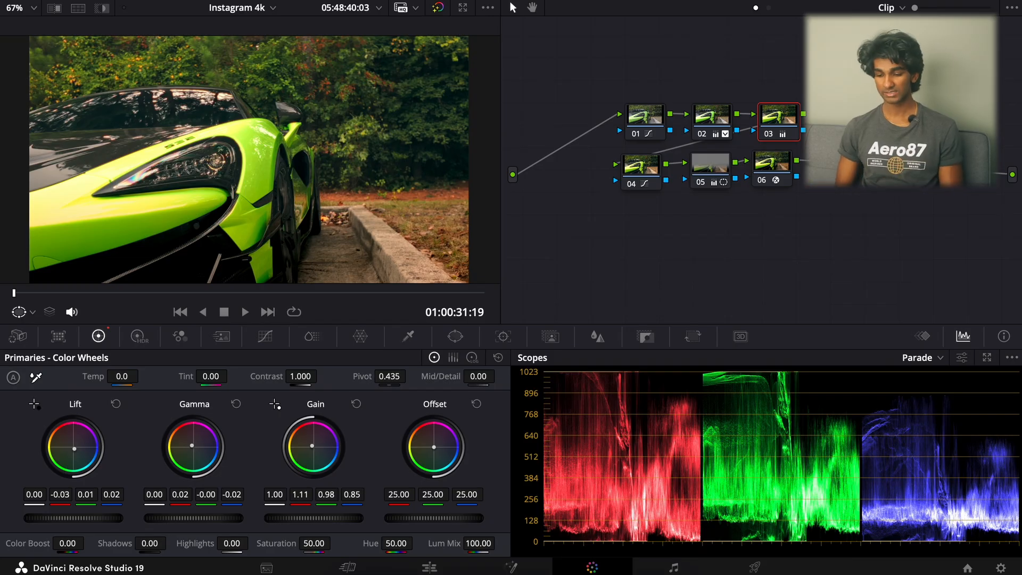
Cool node 02's colour temperature to -630.
click(716, 121)
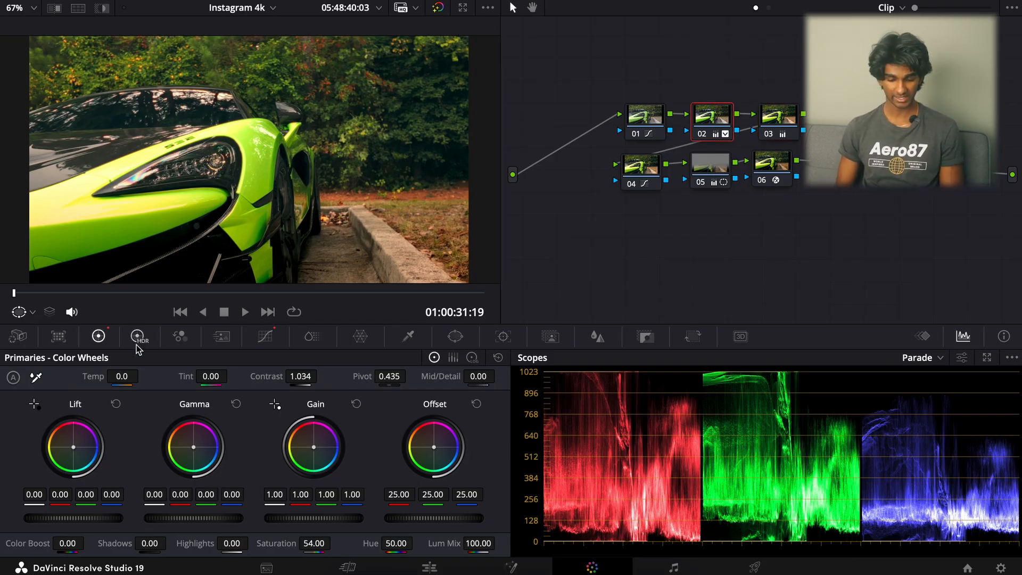
drag(122, 376, 96, 376)
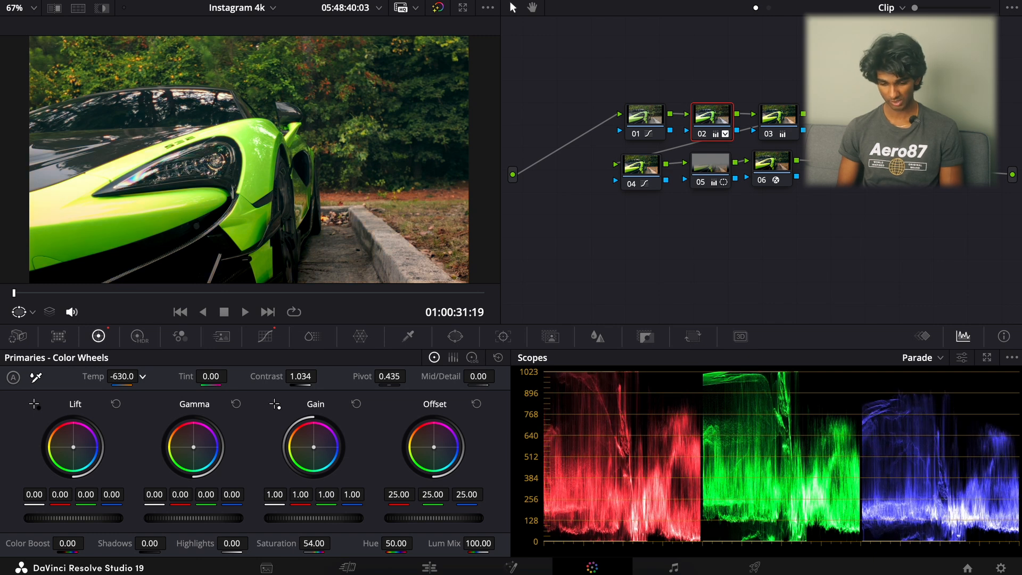